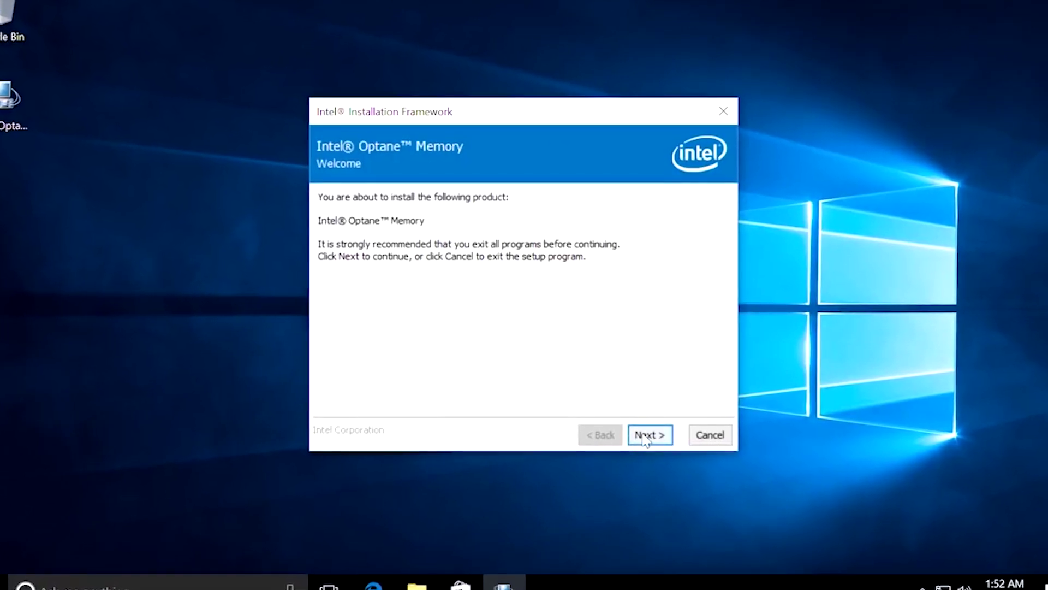
Move past the Optane Memory welcome page to the SATA controller mode warning.
left_click(649, 436)
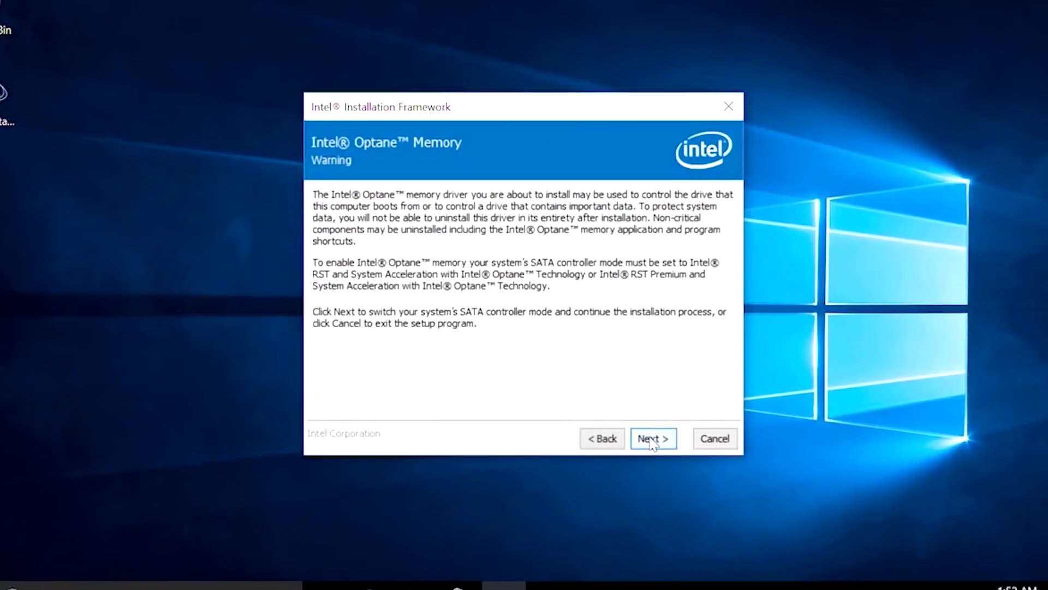